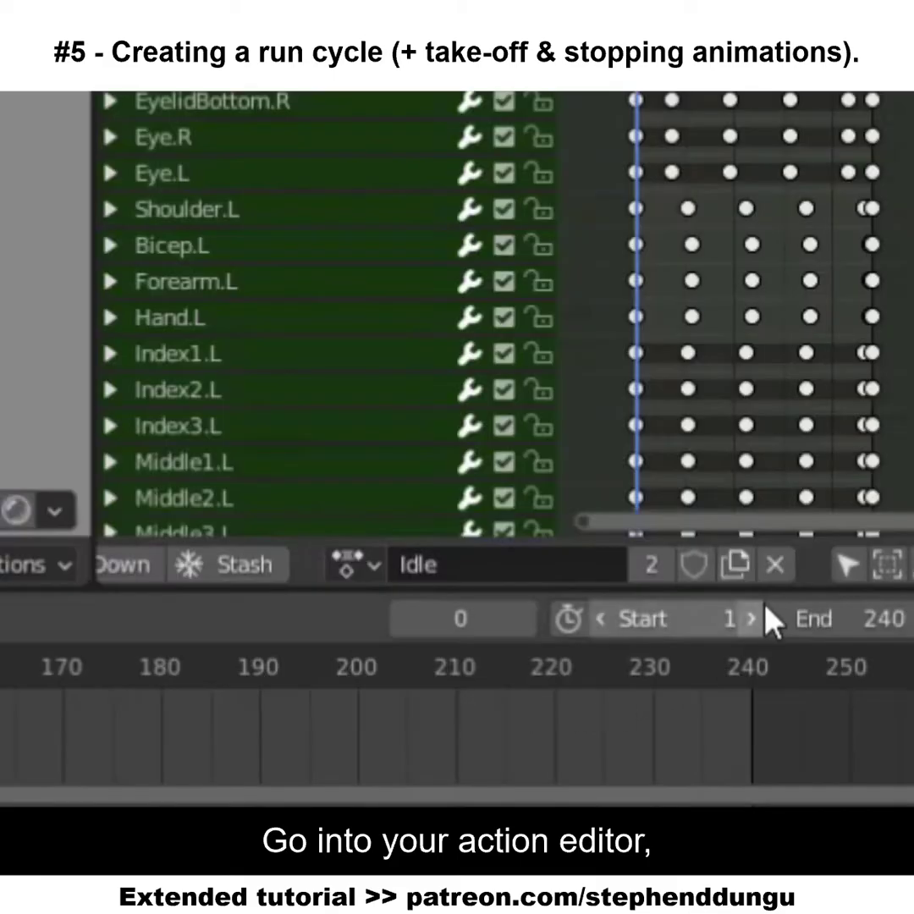
# Copy the current Idle action and rename the copy Run
pyautogui.click(783, 560)
pyautogui.doubleClick(444, 564)
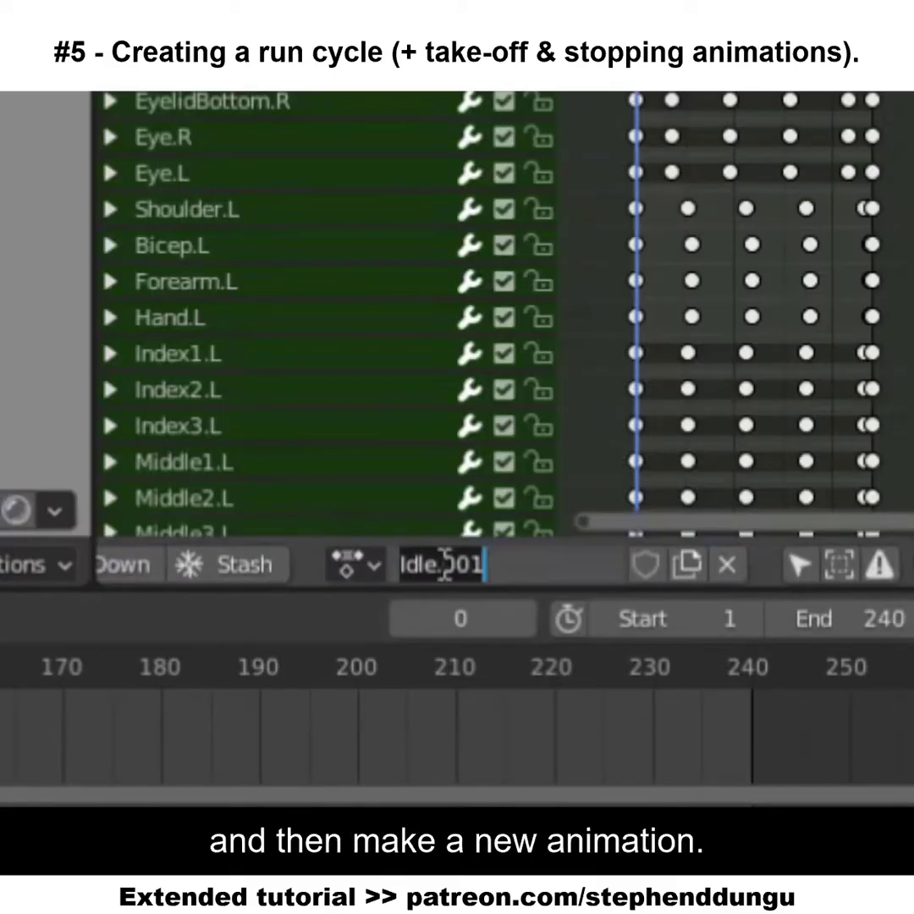
pyautogui.write('Run')
pyautogui.press('Return')
# Delete all keyframes from the Run action and select Run in the action browser
pyautogui.press('x')
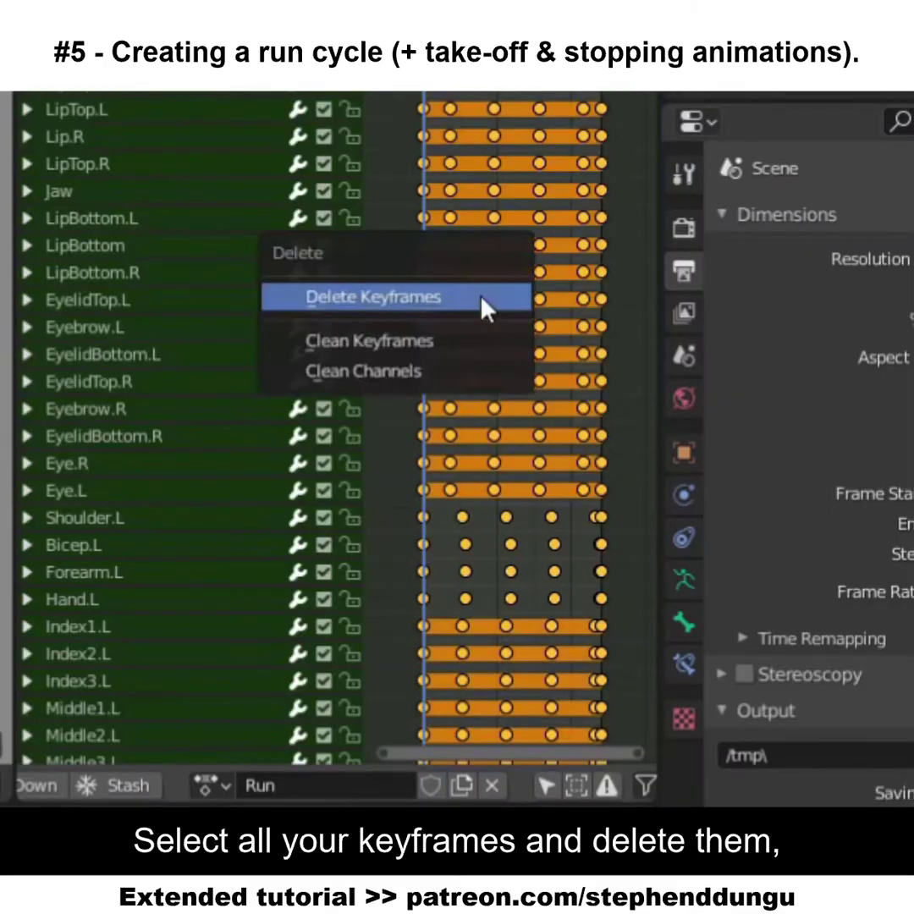
pyautogui.click(484, 306)
pyautogui.click(354, 565)
pyautogui.click(356, 471)
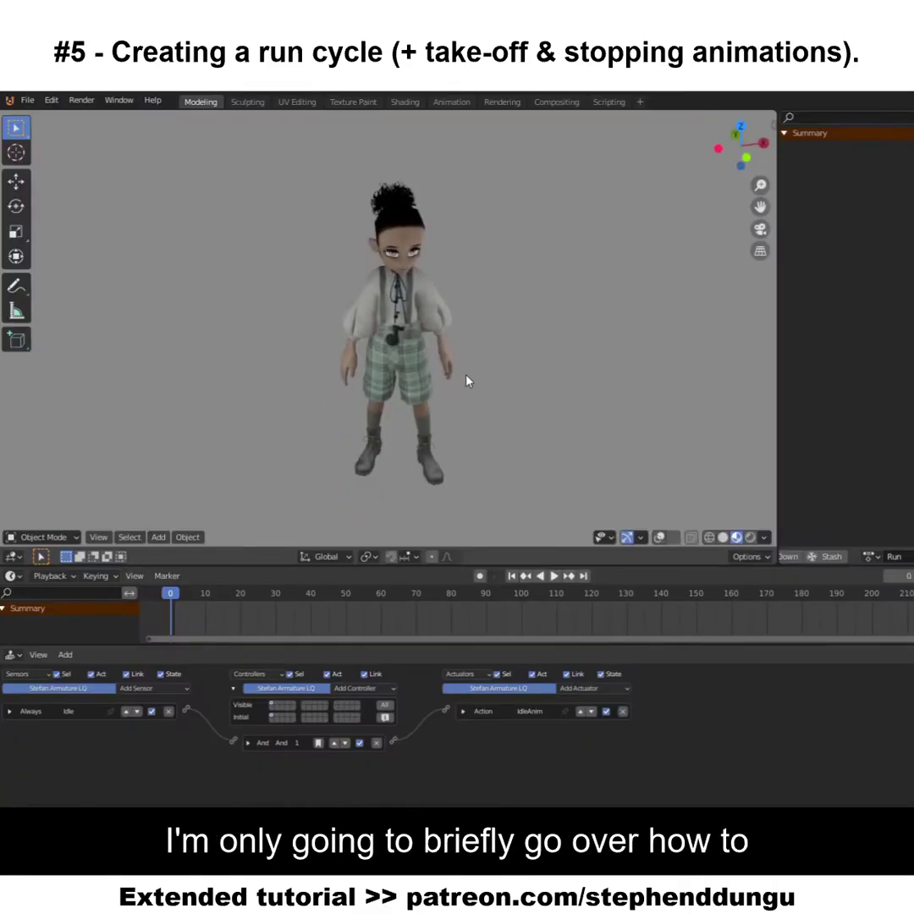
# Review the keyed run cycle by orbiting the character and scrubbing the Run keyframes, ending at frame 0
pyautogui.moveTo(468, 381); pyautogui.dragTo(384, 370, button='middle')
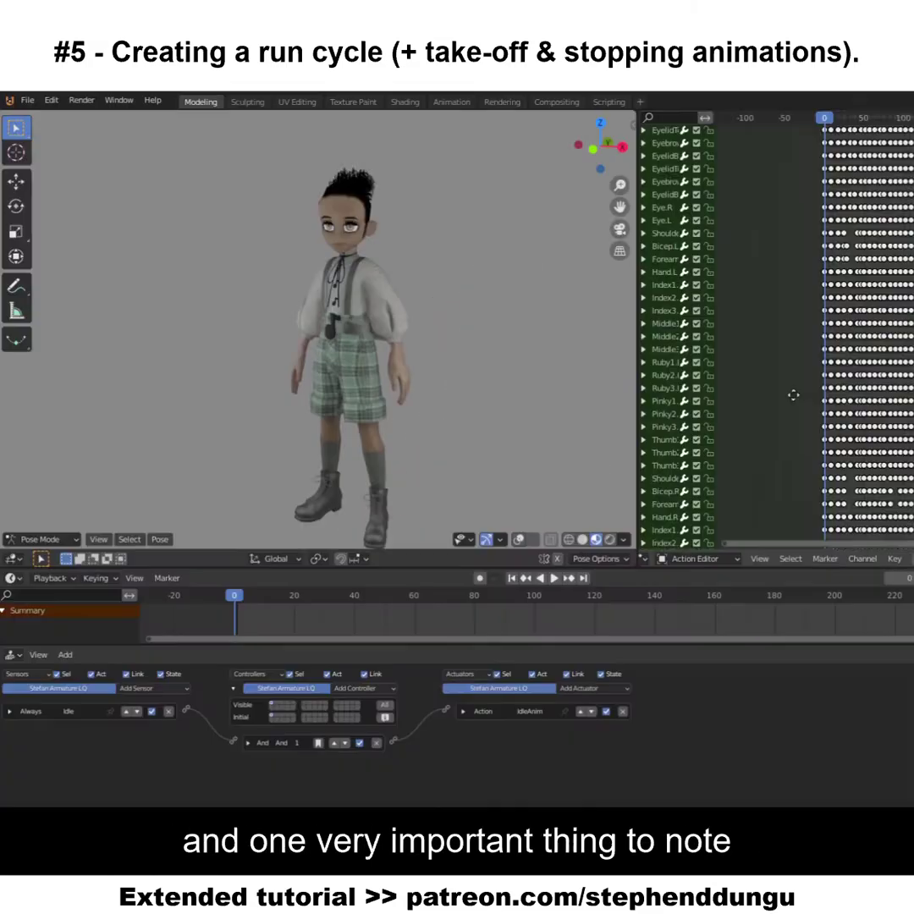
pyautogui.moveTo(794, 395); pyautogui.dragTo(804, 375, button='middle')
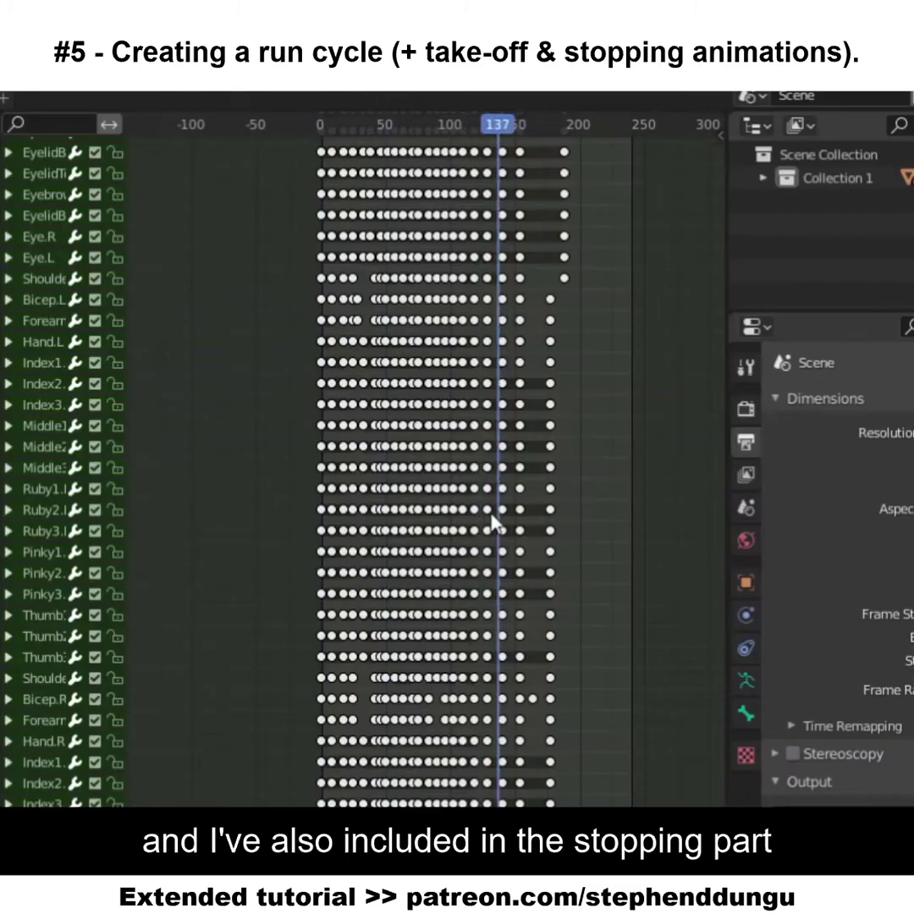
pyautogui.moveTo(496, 525); pyautogui.dragTo(467, 521)
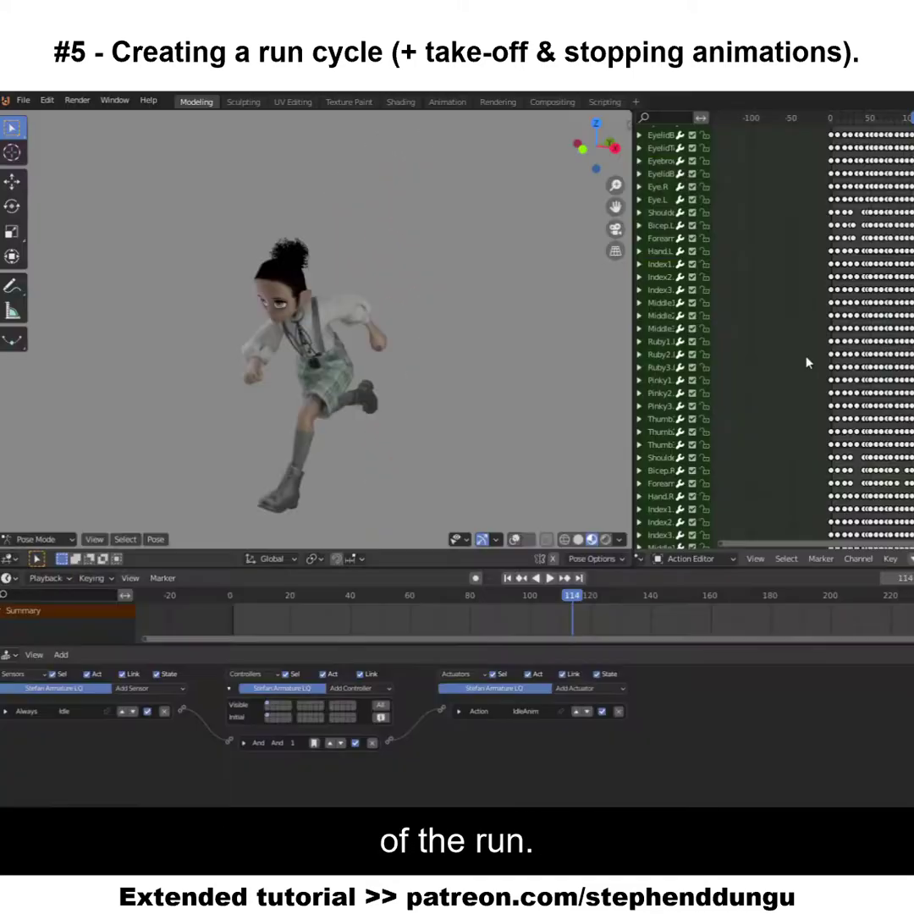
pyautogui.hotkey('shift', 'Left')
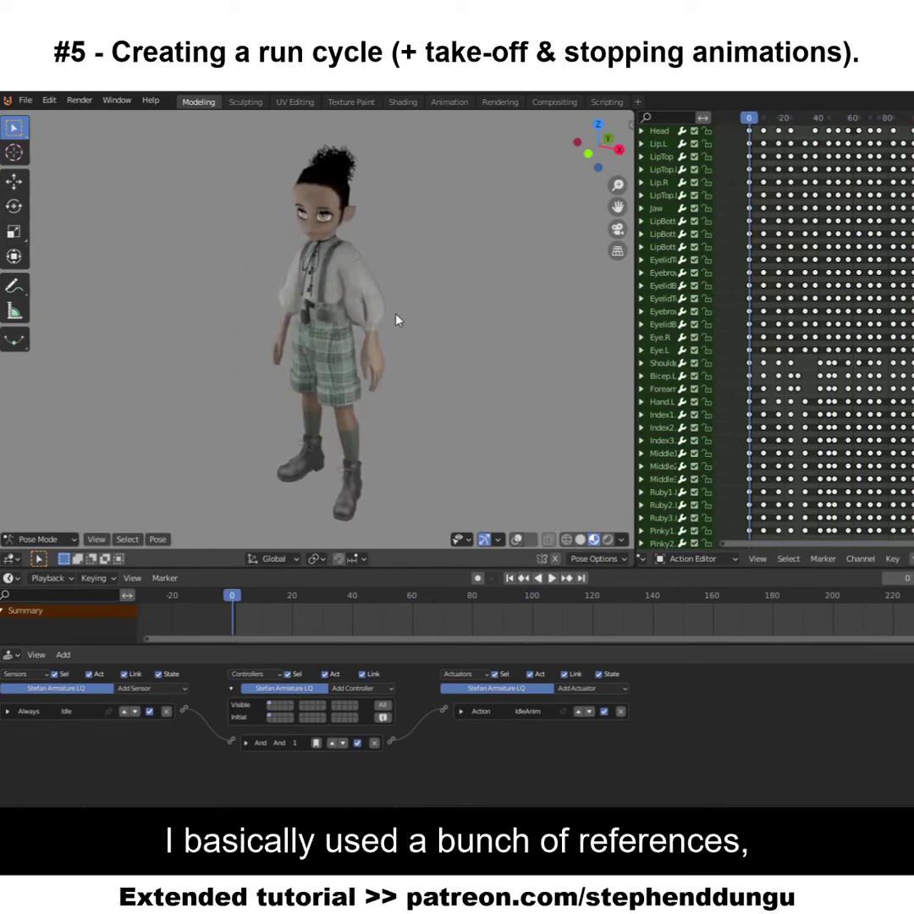
# Orbit to a front view of the character and play the Run animation from frame 0
pyautogui.moveTo(435, 361); pyautogui.dragTo(354, 376, button='middle')
pyautogui.moveTo(442, 466); pyautogui.dragTo(628, 459, button='middle')
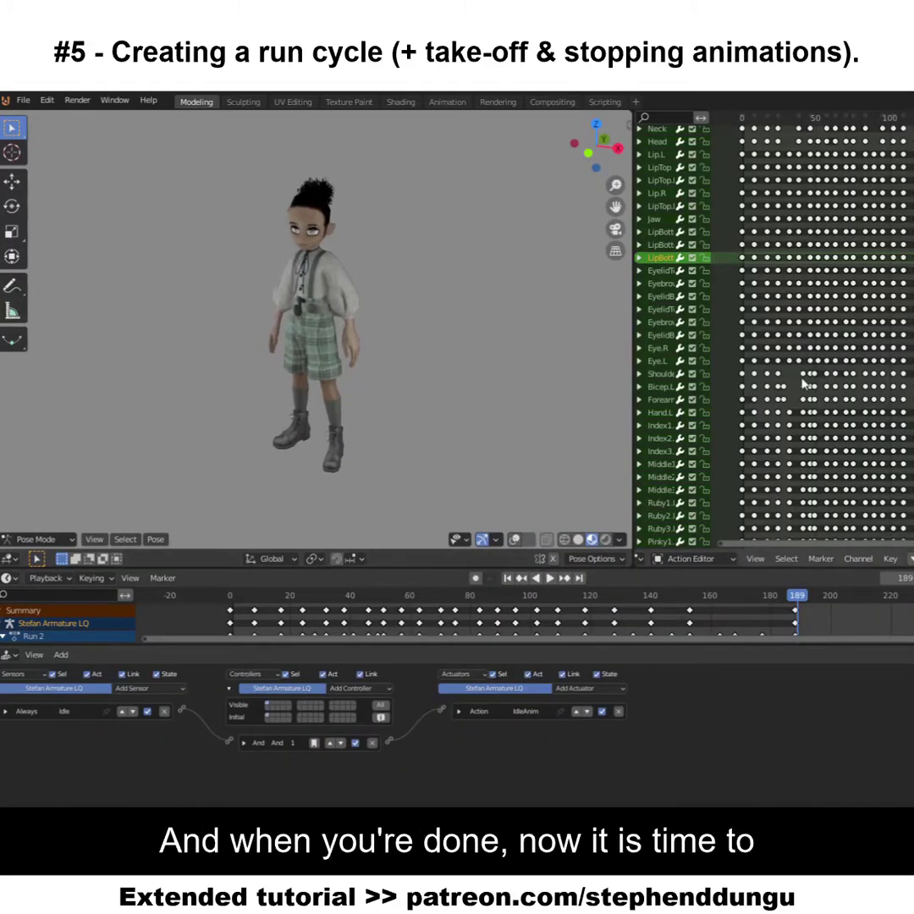
pyautogui.hotkey('shift', 'Left')
pyautogui.press('space')
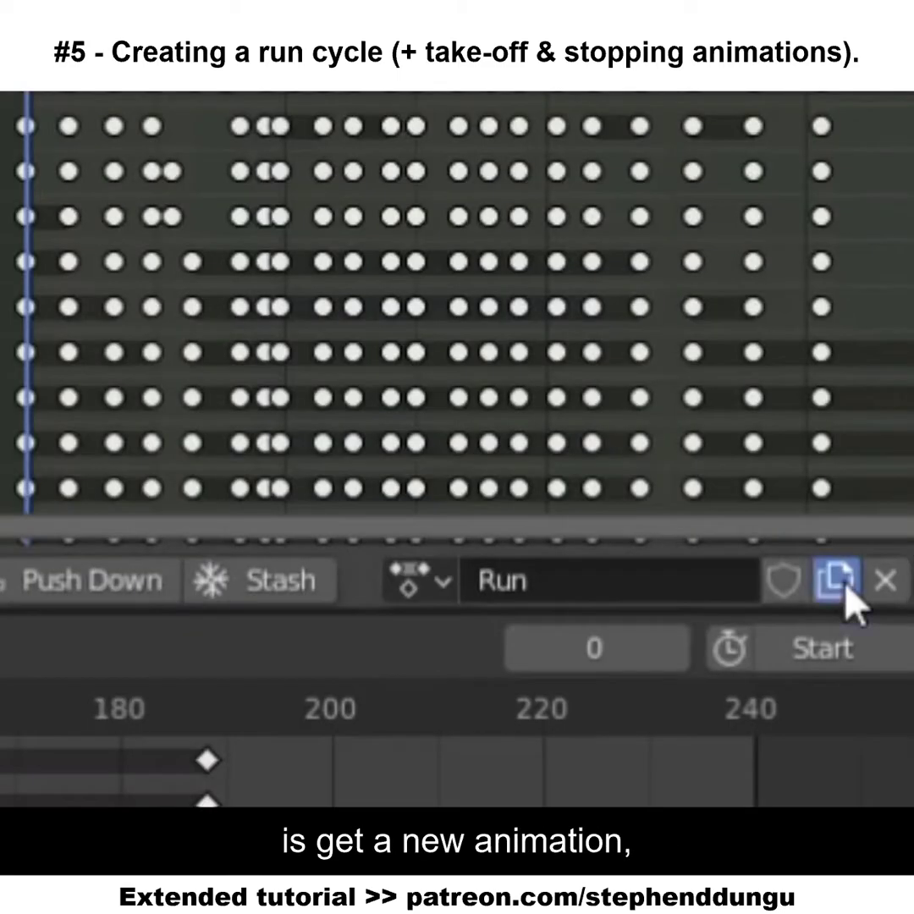
# Duplicate the Run action and name the copy IdleToRun
pyautogui.click(846, 587)
pyautogui.doubleClick(535, 581)
pyautogui.write('IdleT')
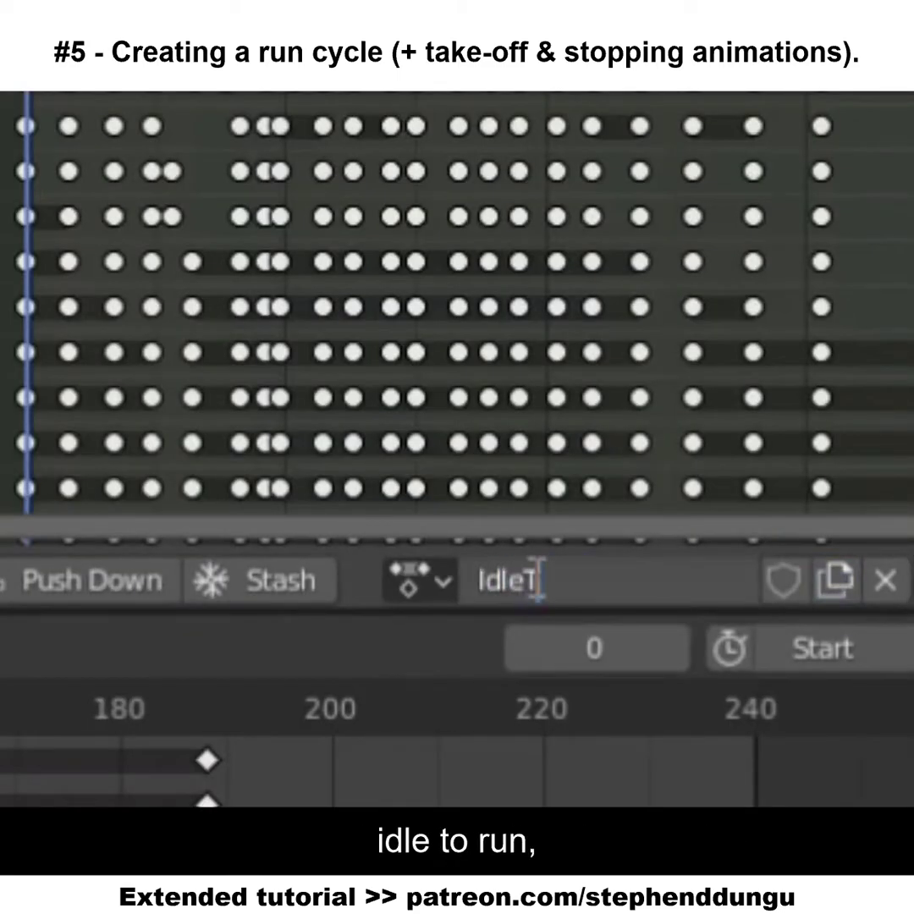
pyautogui.write('oRun')
pyautogui.press('Return')
# Delete IdleToRun's keyframes after frame 57 and play back the take-off to check it
pyautogui.press('Right')
pyautogui.press('Right')
pyautogui.press('Right')
pyautogui.press('Right')
pyautogui.press('Right')
pyautogui.press('Right')
pyautogui.press('Right')
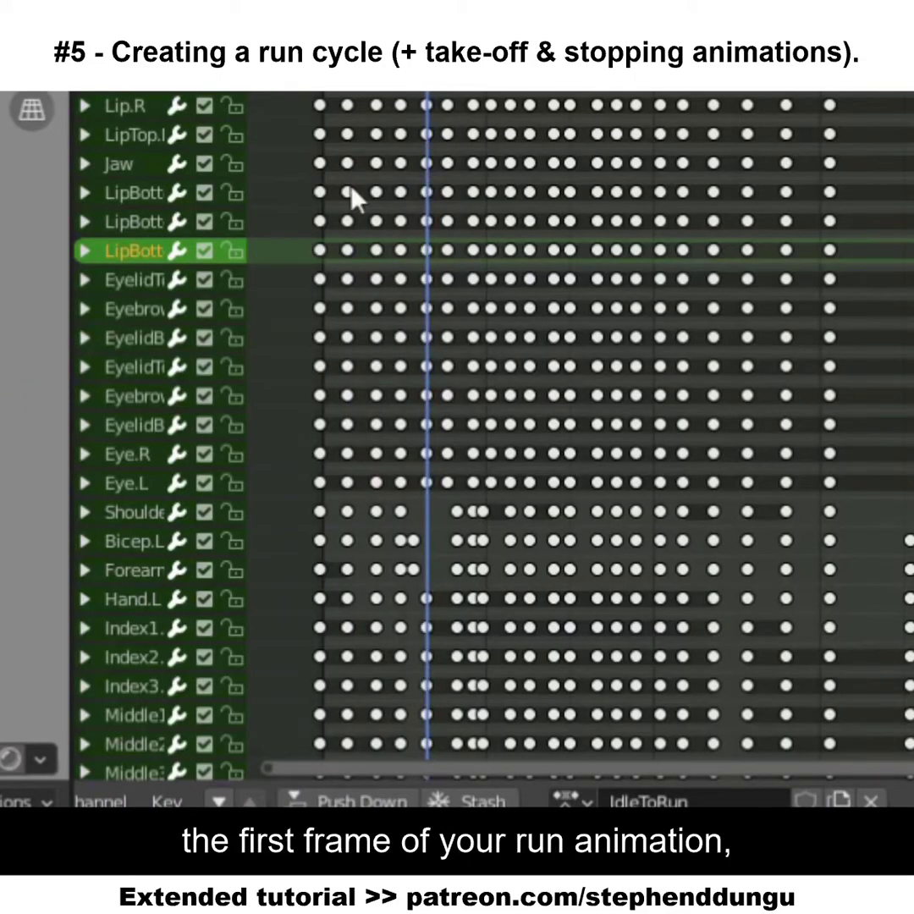
pyautogui.press('Right')
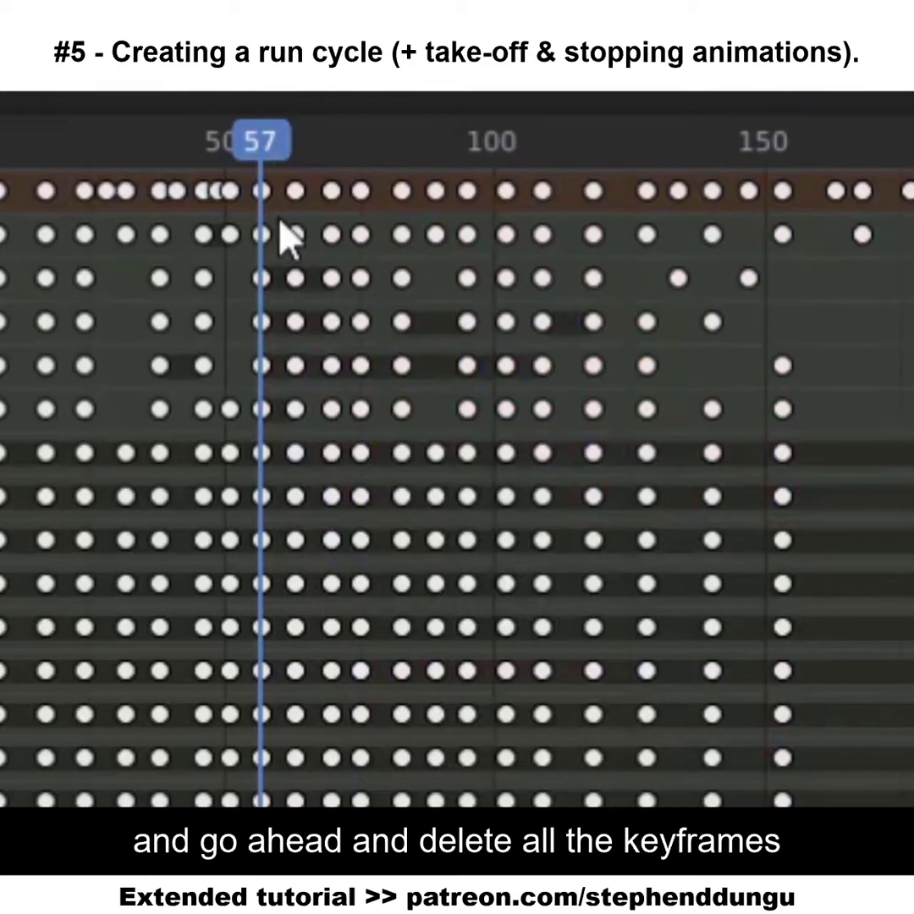
pyautogui.moveTo(400, 134); pyautogui.dragTo(754, 783)
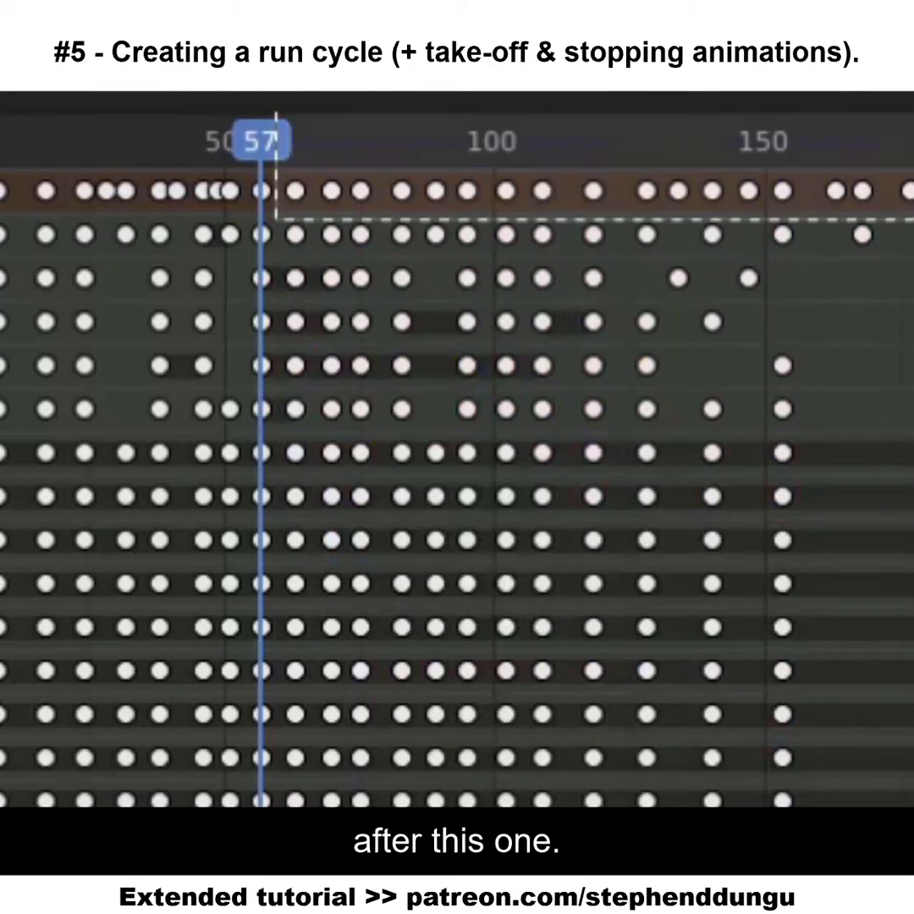
pyautogui.press('Delete')
pyautogui.press('space')
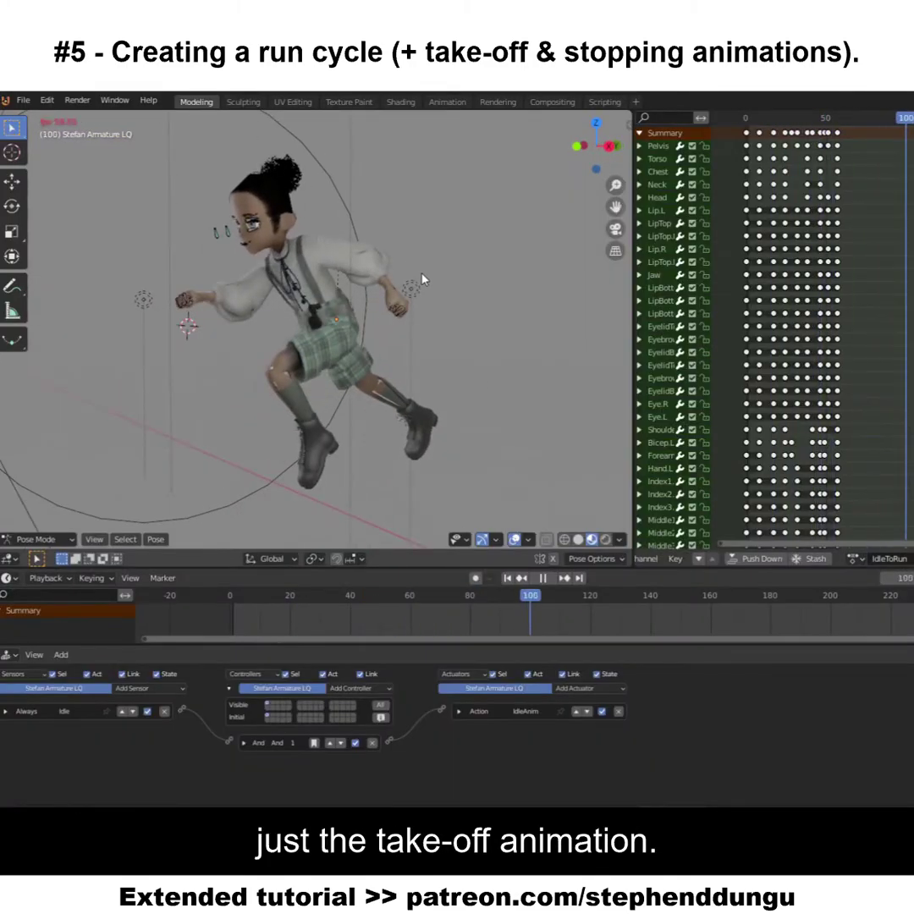
pyautogui.press('space')
pyautogui.press('Left')
pyautogui.click(852, 558)
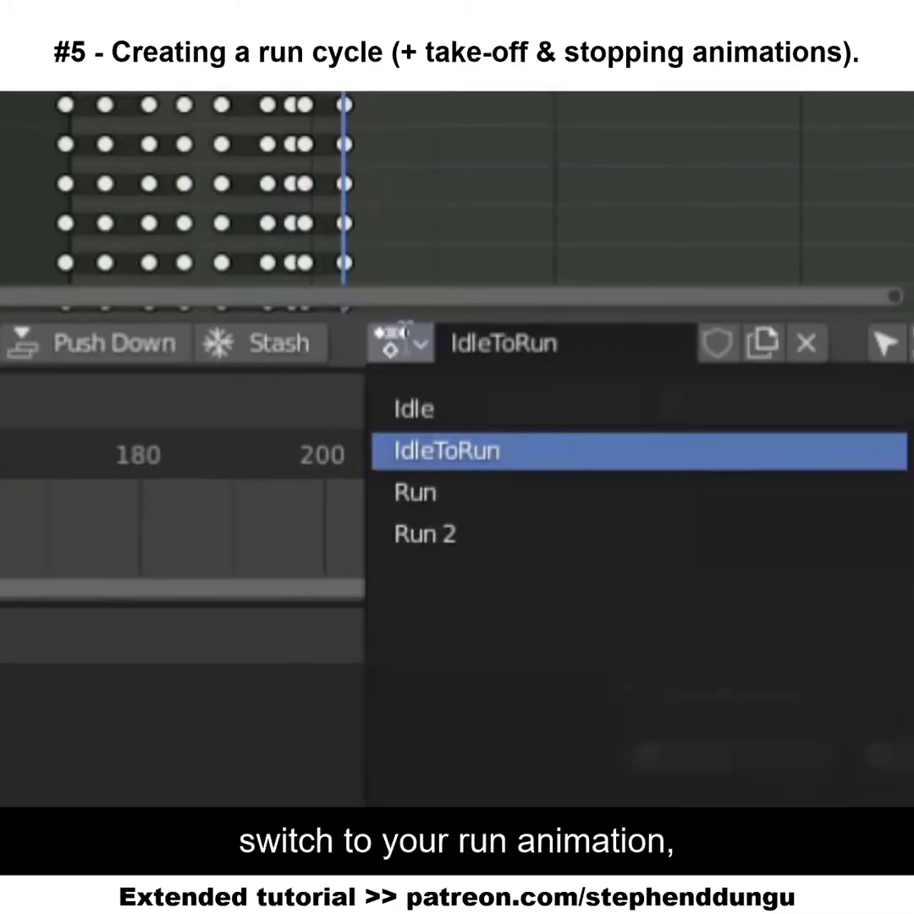
pyautogui.click(414, 493)
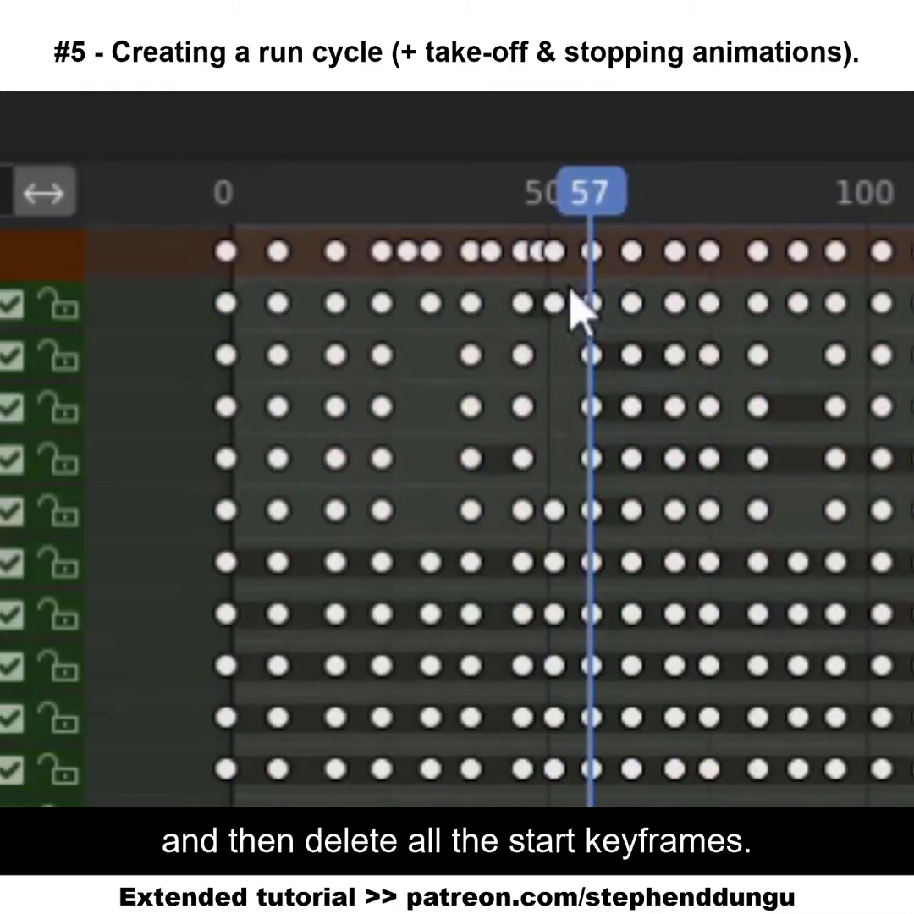
pyautogui.press('[')
pyautogui.press('x')
pyautogui.click(347, 438)
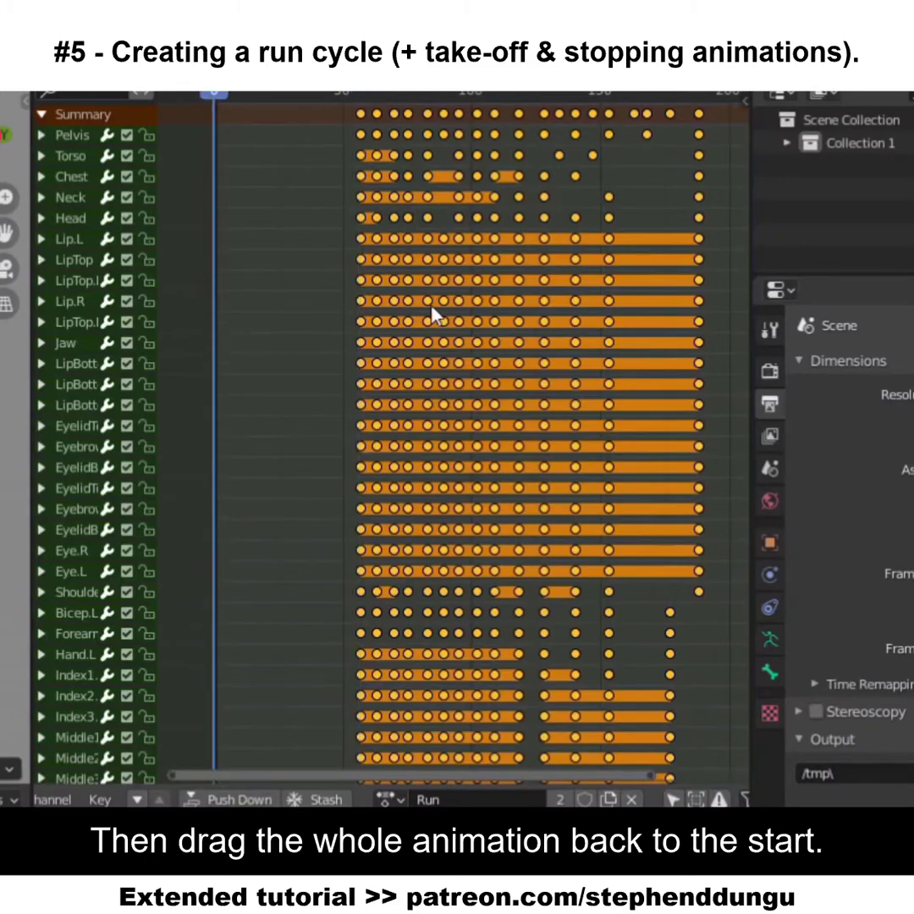
pyautogui.moveTo(433, 316); pyautogui.dragTo(272, 321)
pyautogui.click(300, 329)
pyautogui.press('space')
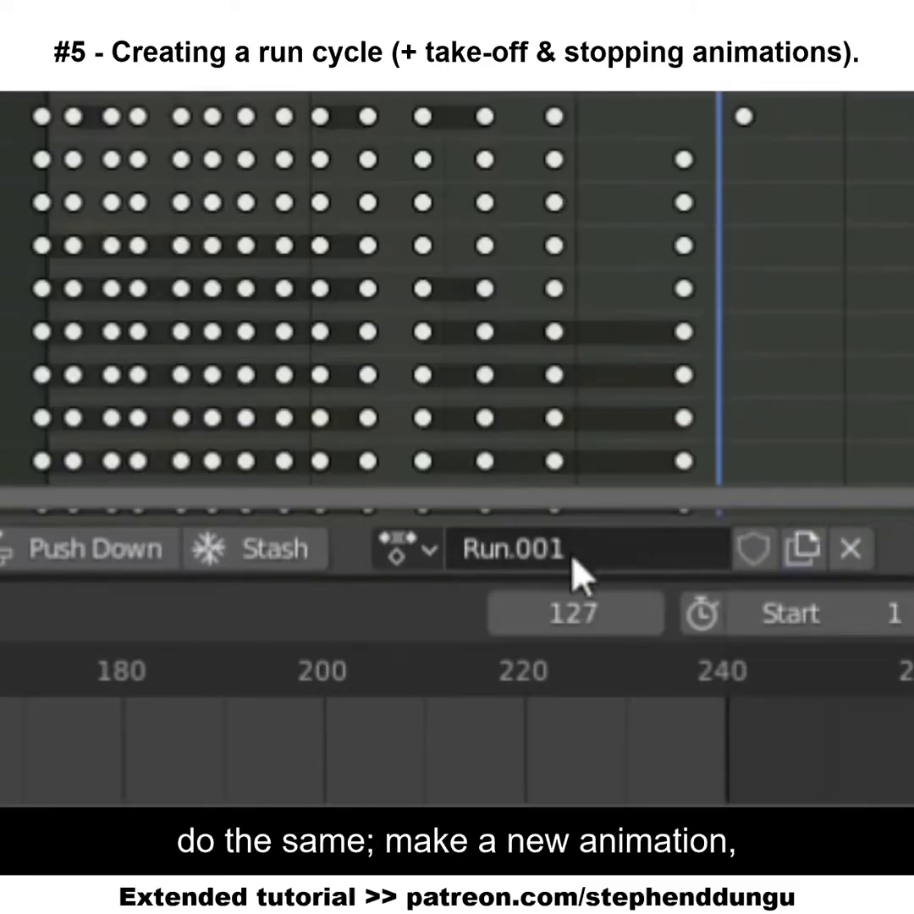
# Rename the copied action RunToIdle and delete all its keyframes before frame 52
pyautogui.doubleClick(576, 550)
pyautogui.write('Run')
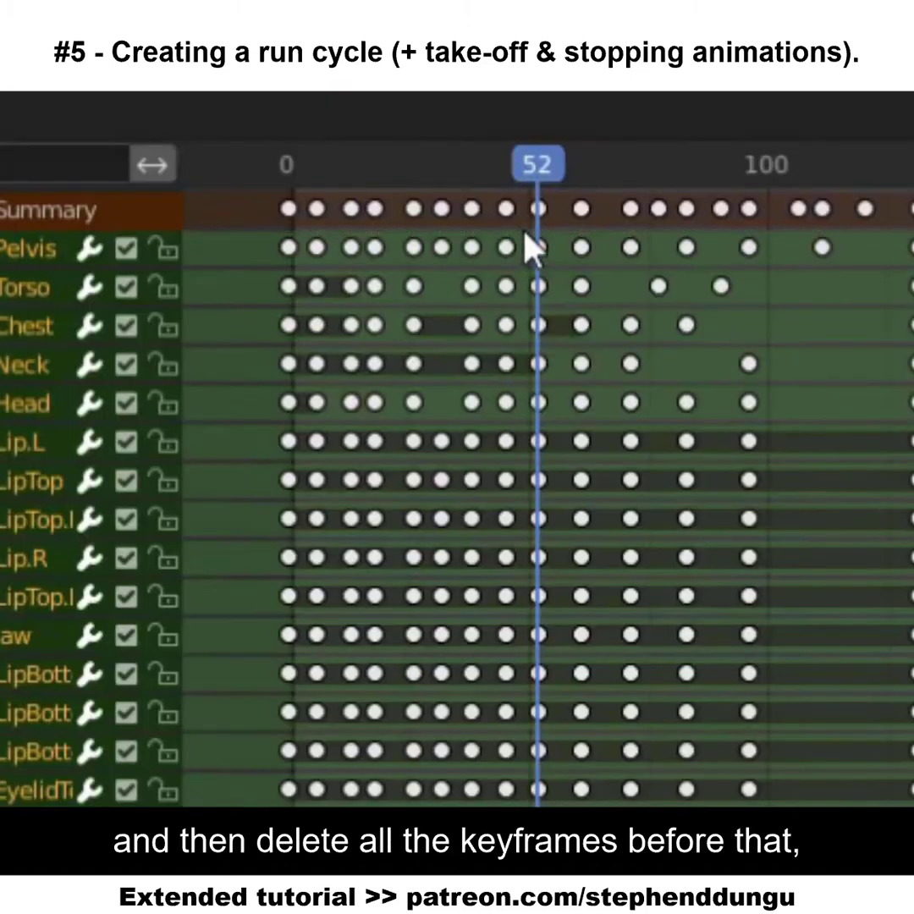
pyautogui.press('[')
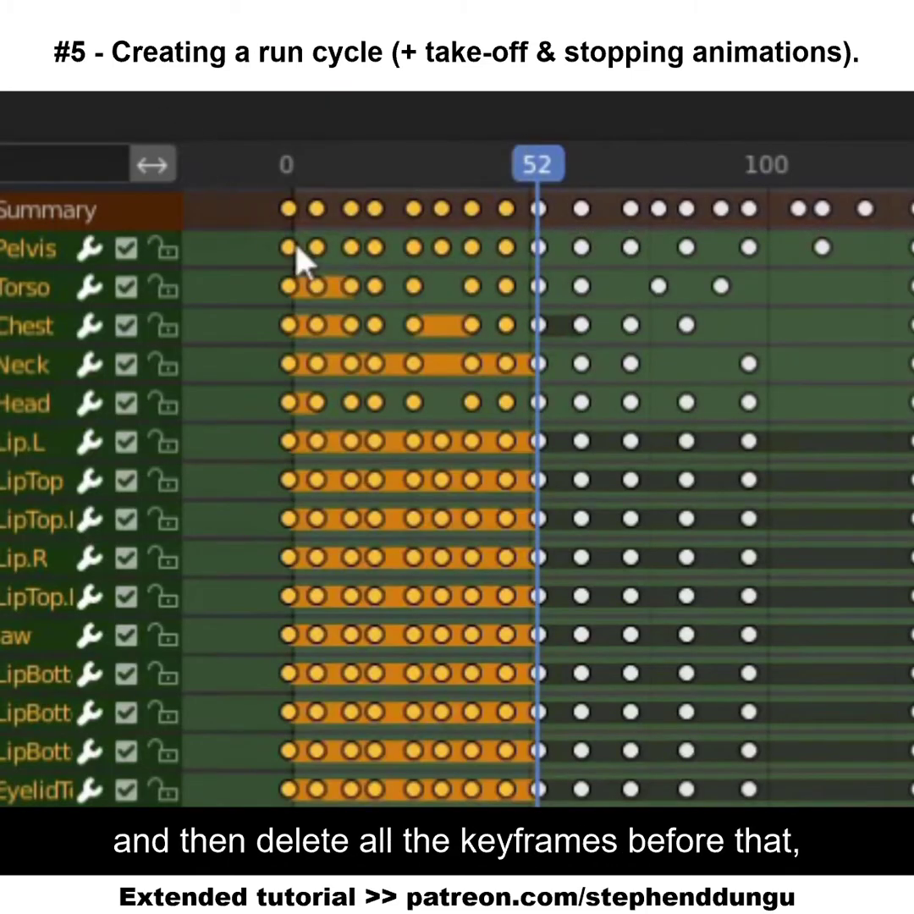
pyautogui.press('x')
pyautogui.click(332, 320)
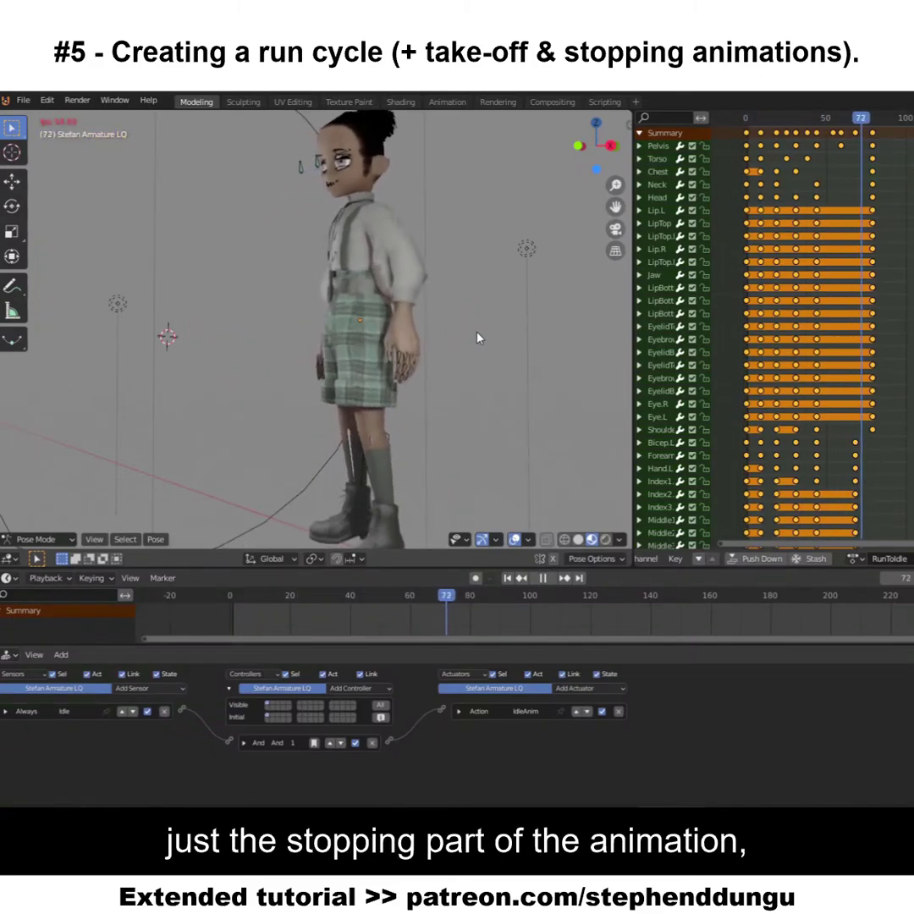
pyautogui.click(855, 559)
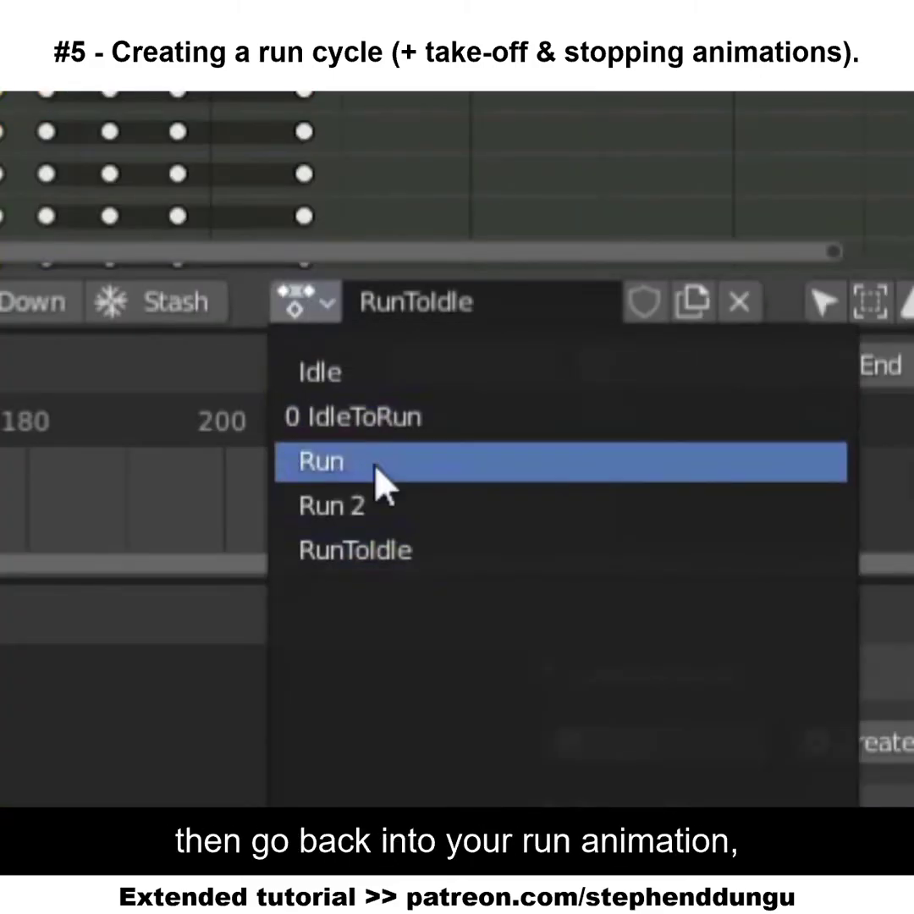
# Switch to the Run action and delete every keyframe after the run cycle
pyautogui.click(375, 474)
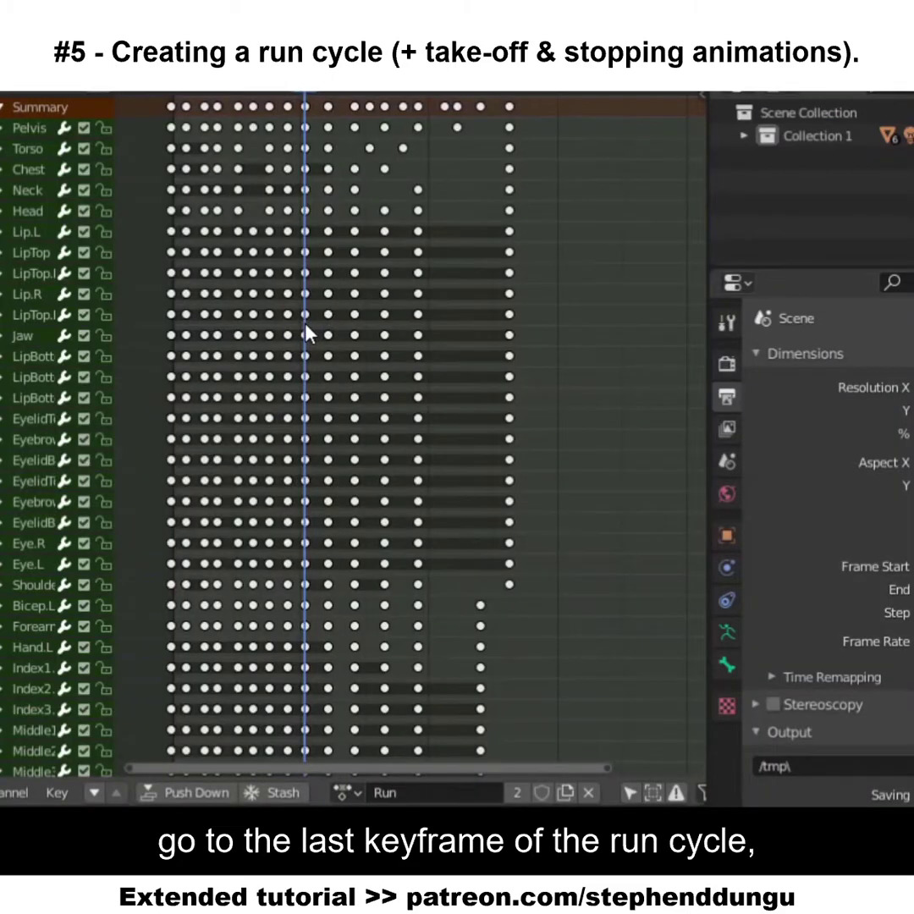
pyautogui.press(']')
pyautogui.press('x')
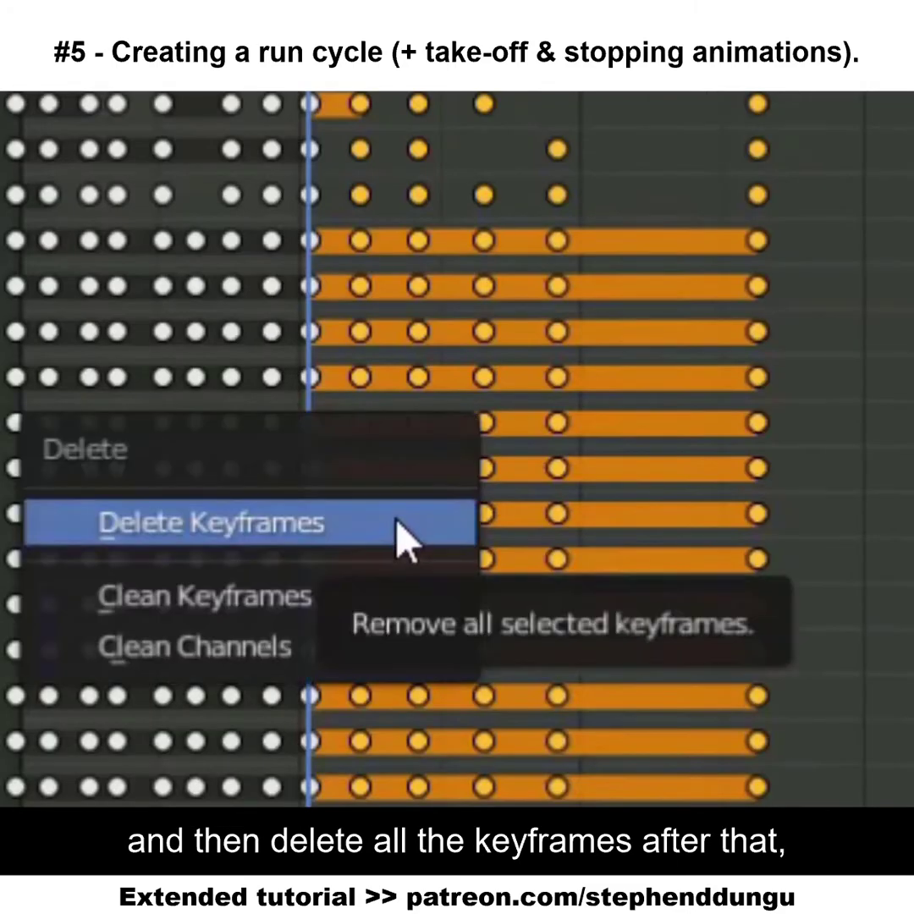
pyautogui.click(407, 537)
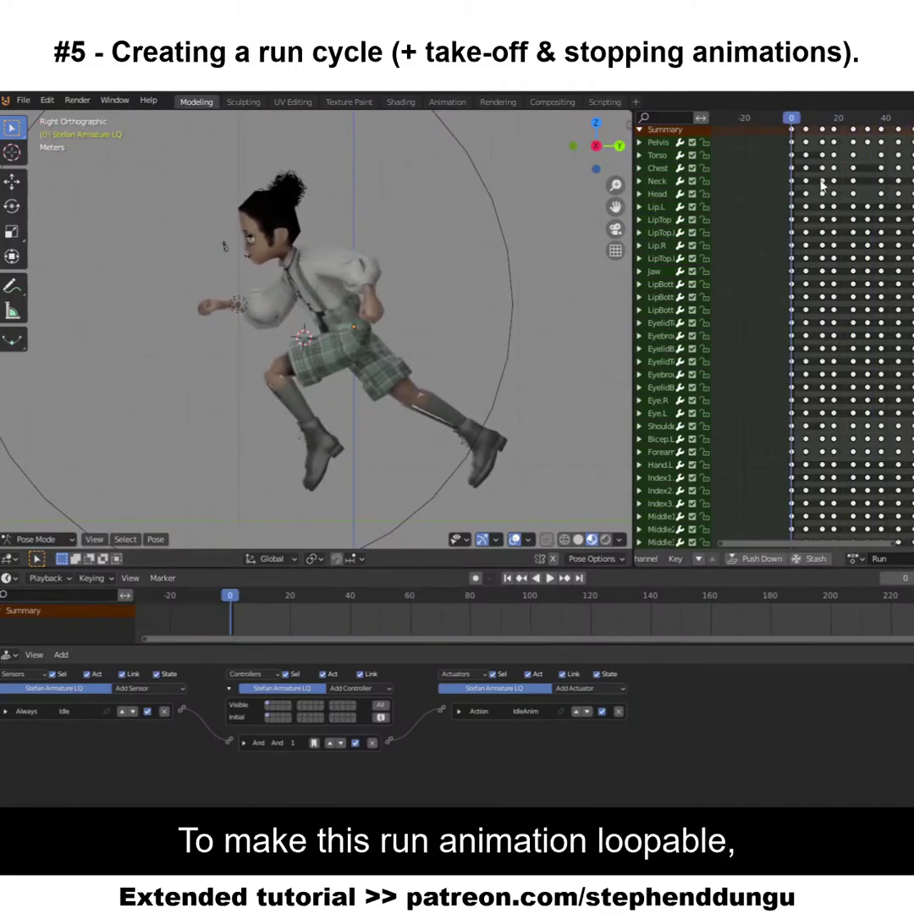
# Duplicate the frame-0 keyframes onto Run's last frame so the cycle loops
pyautogui.keyDown('alt'); pyautogui.click(790, 194); pyautogui.keyUp('alt')
pyautogui.hotkey('shift', 'd')
pyautogui.click(899, 208)
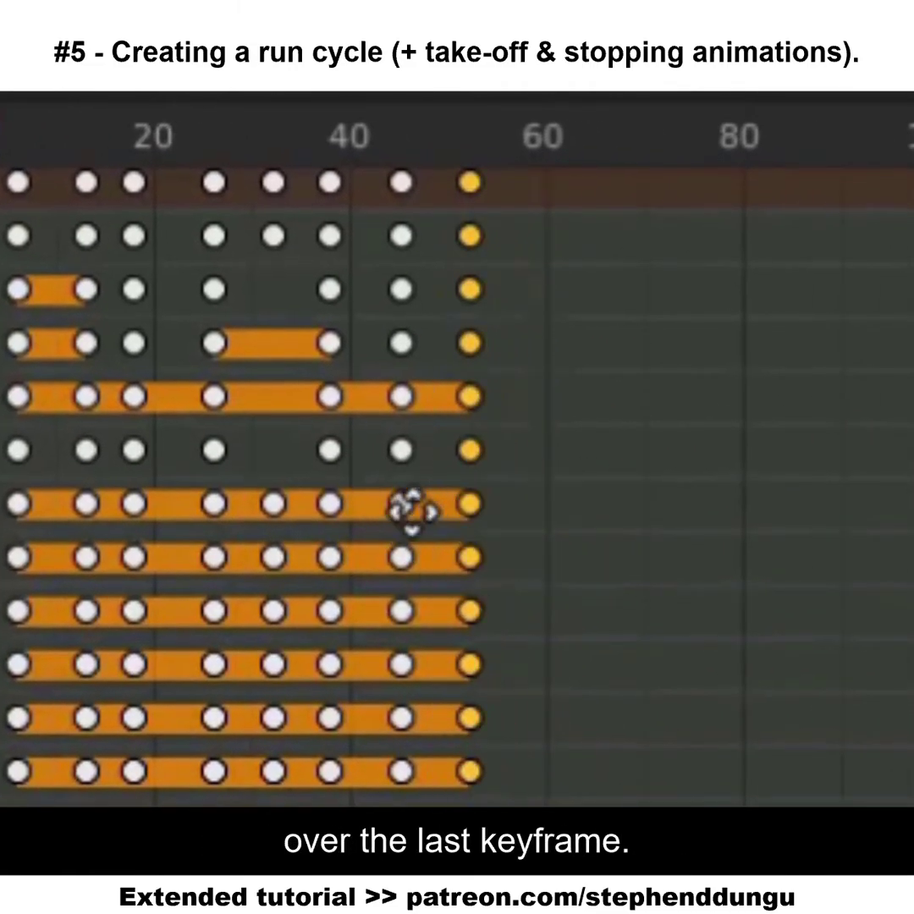
pyautogui.click(410, 508)
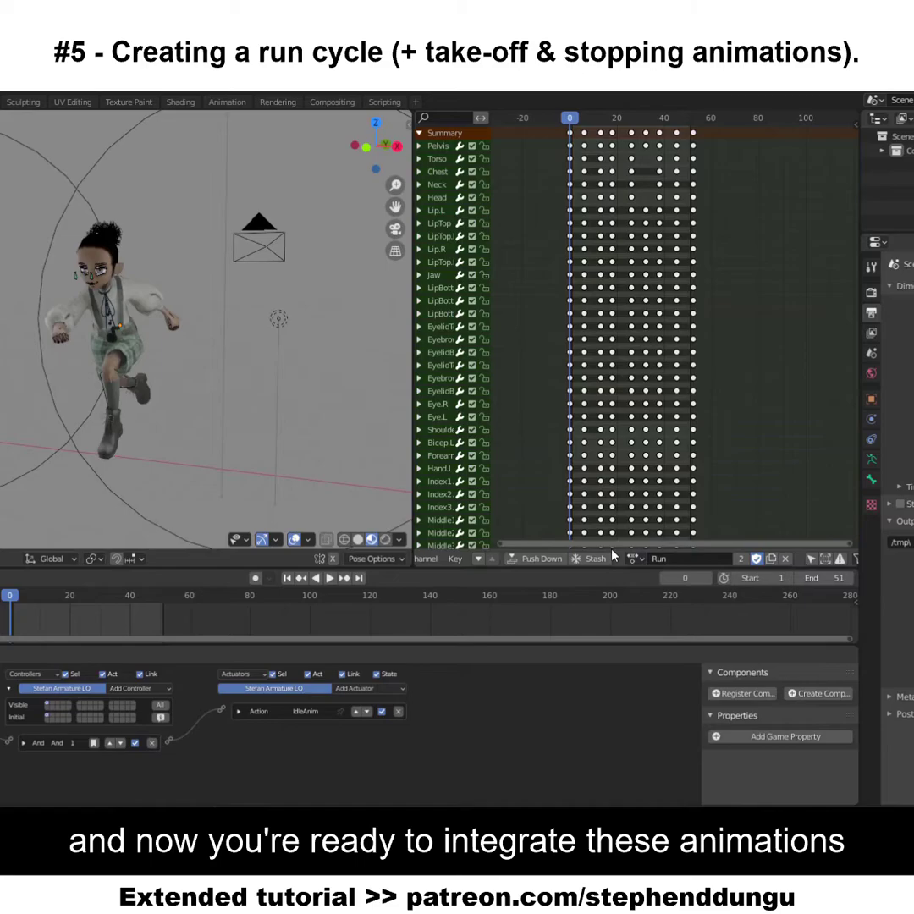
# Open the action list to check the Run, IdleToRun and RunToIdle actions
pyautogui.click(631, 558)
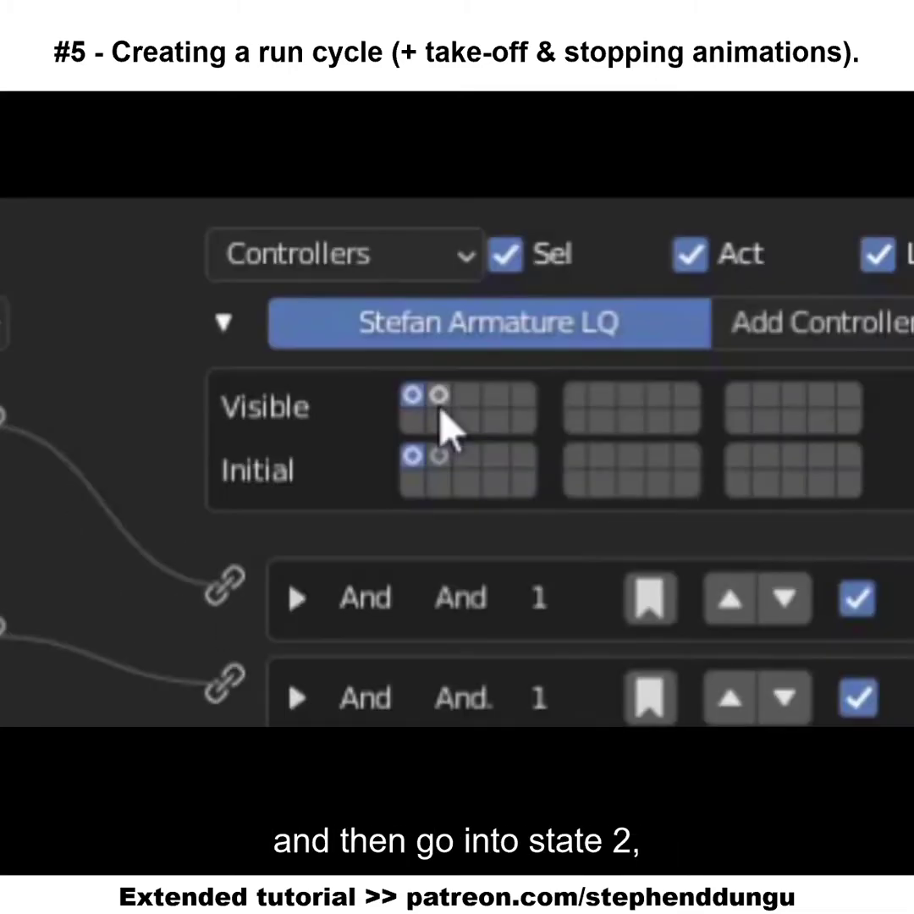
# Make the state 2 logic bricks visible in the Logic Editor
pyautogui.click(394, 245)
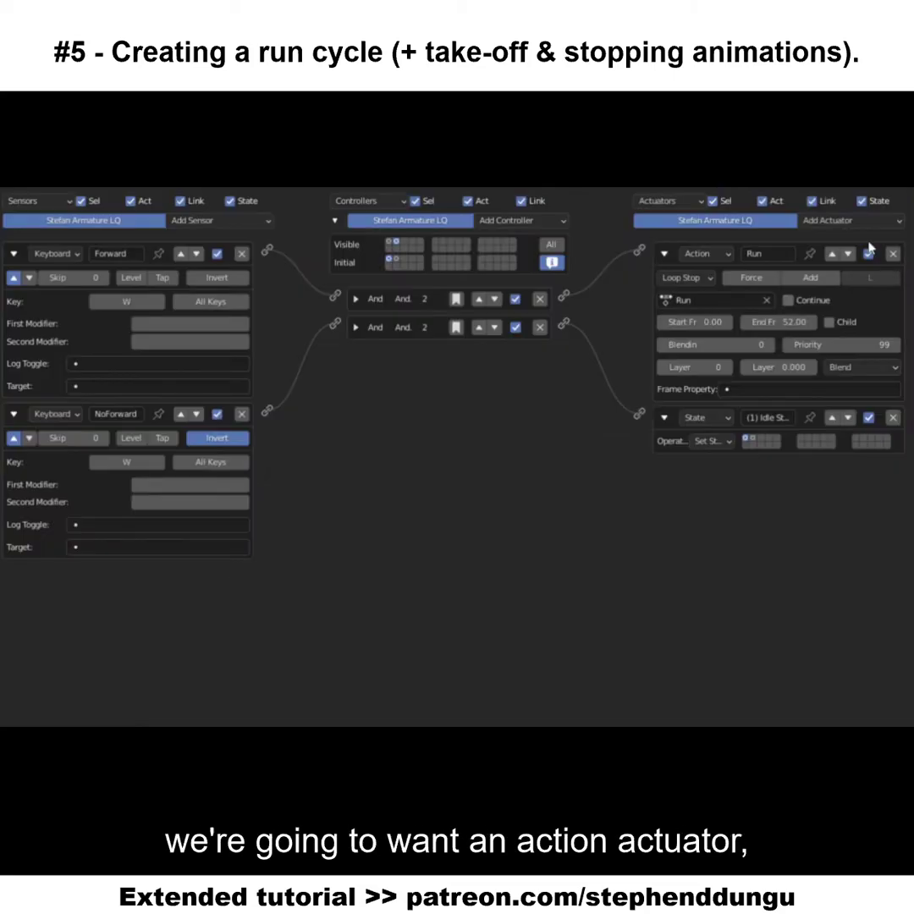
# Add an Action actuator to state 2 playing RunToIdle, and find its end frame 79 on the timeline
pyautogui.click(857, 222)
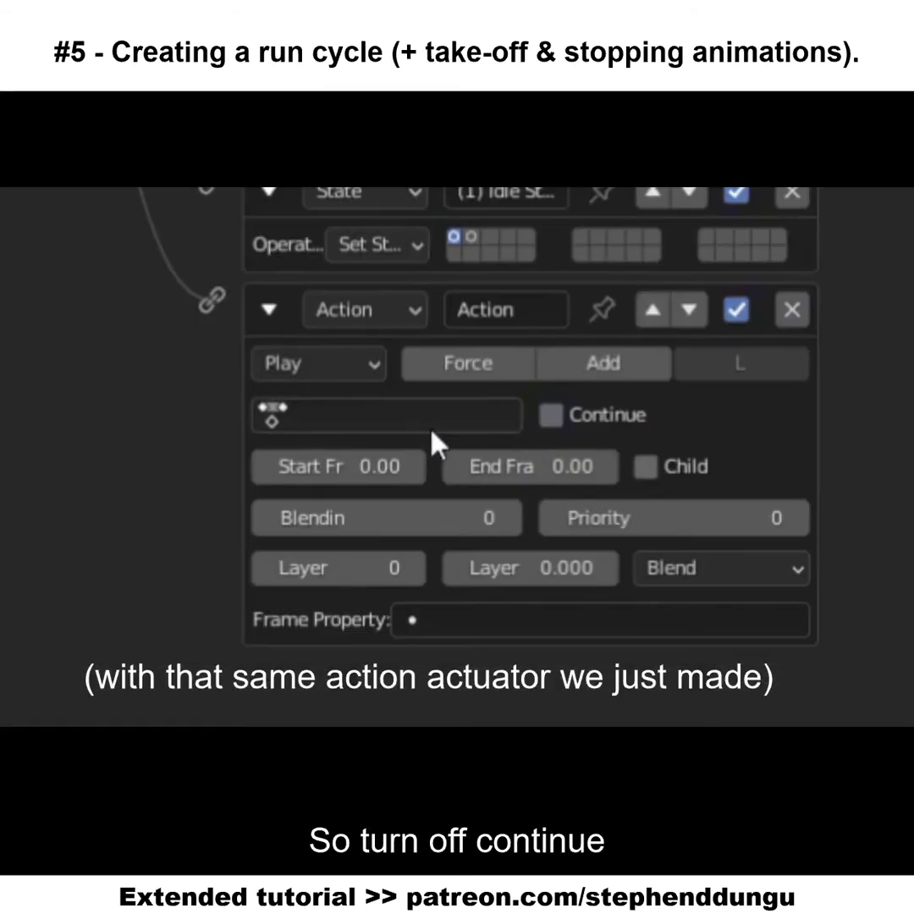
pyautogui.click(415, 416)
pyautogui.click(322, 615)
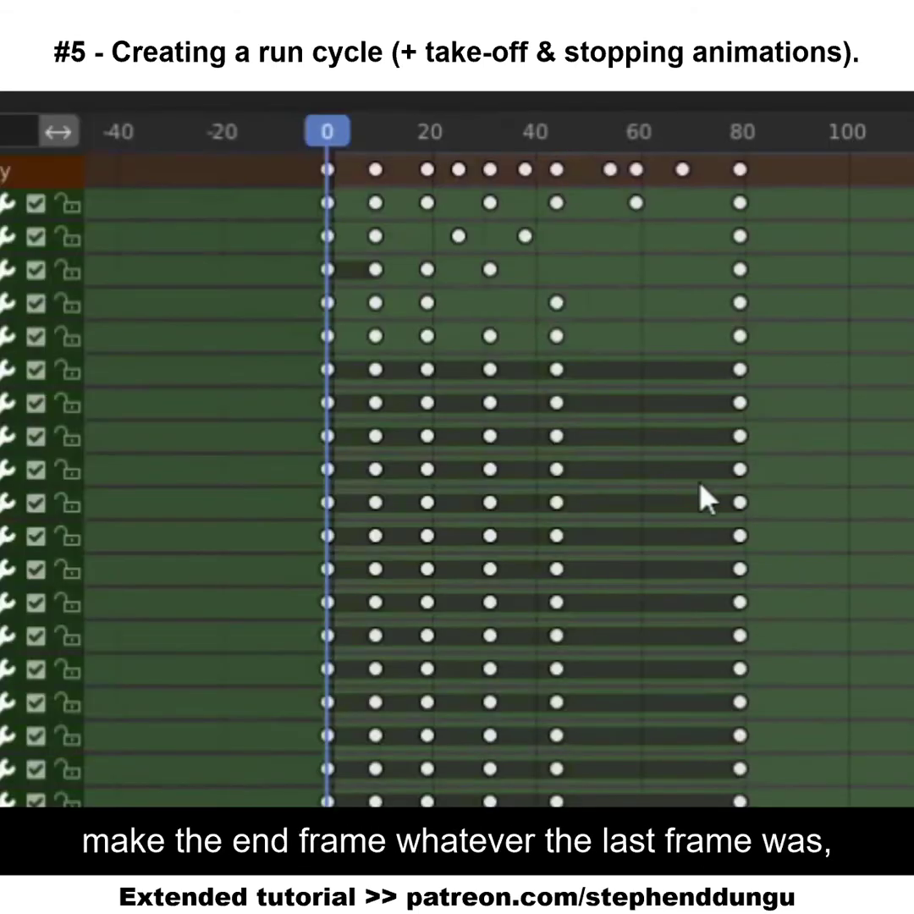
pyautogui.moveTo(707, 499); pyautogui.dragTo(737, 487)
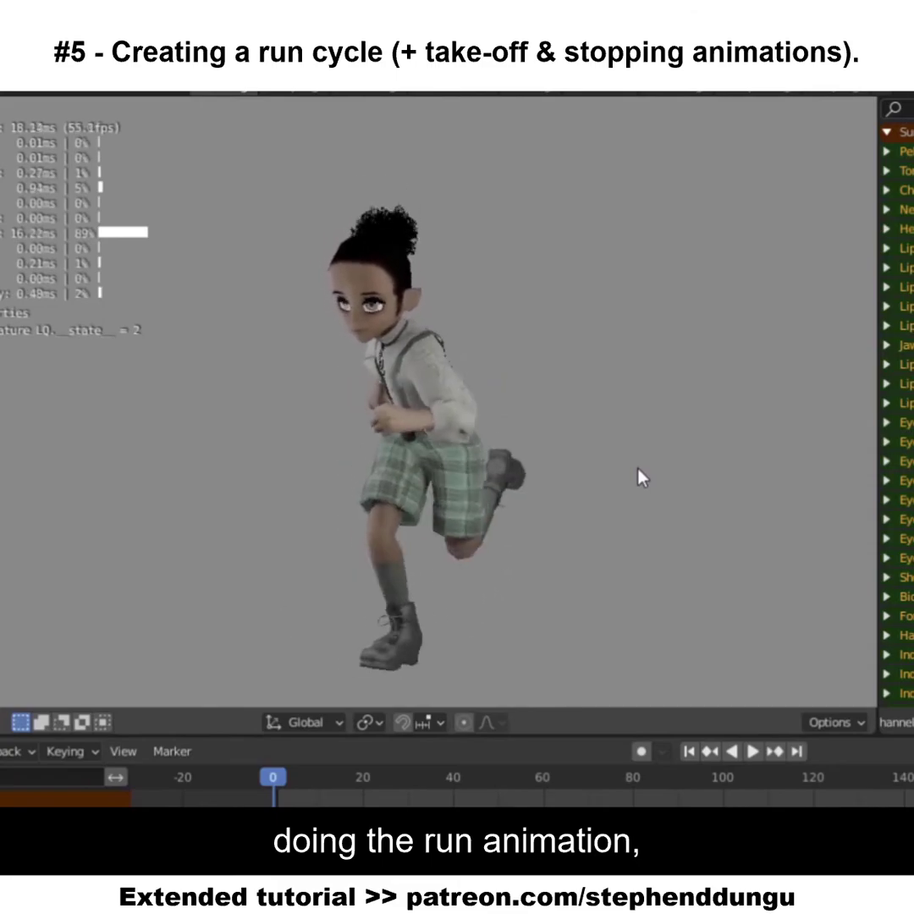
# In-game, release W so the character stops into idle, then press W to run again
pyautogui.press('w')
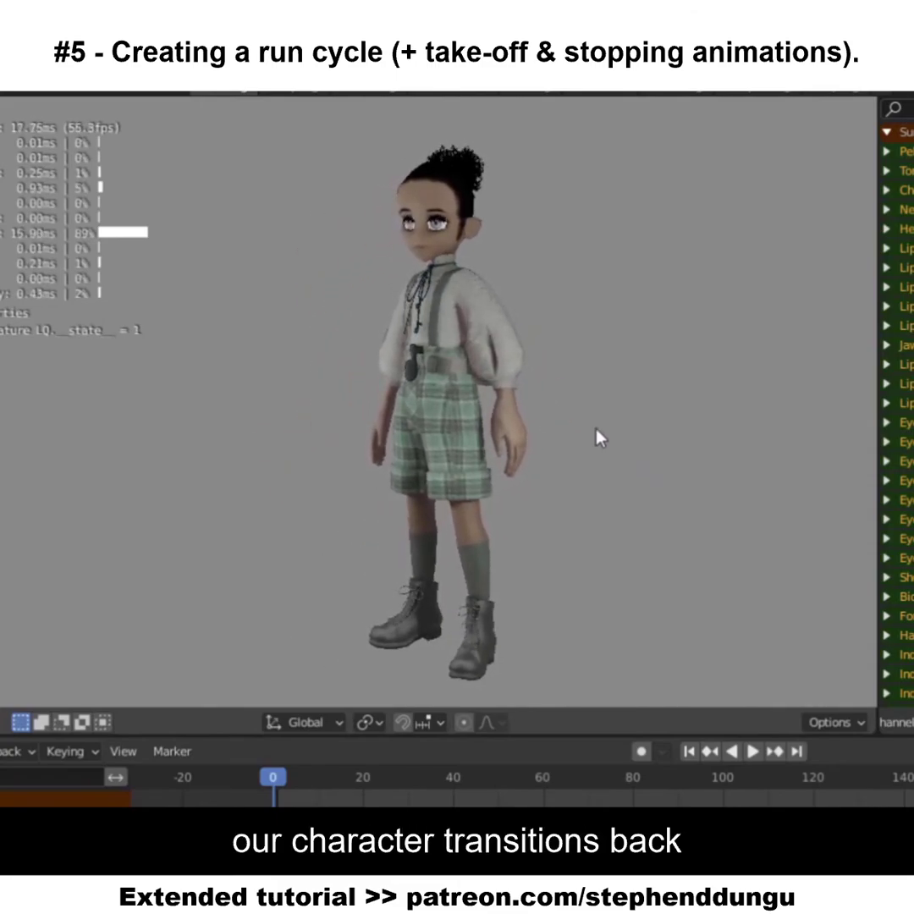
pyautogui.press('w')
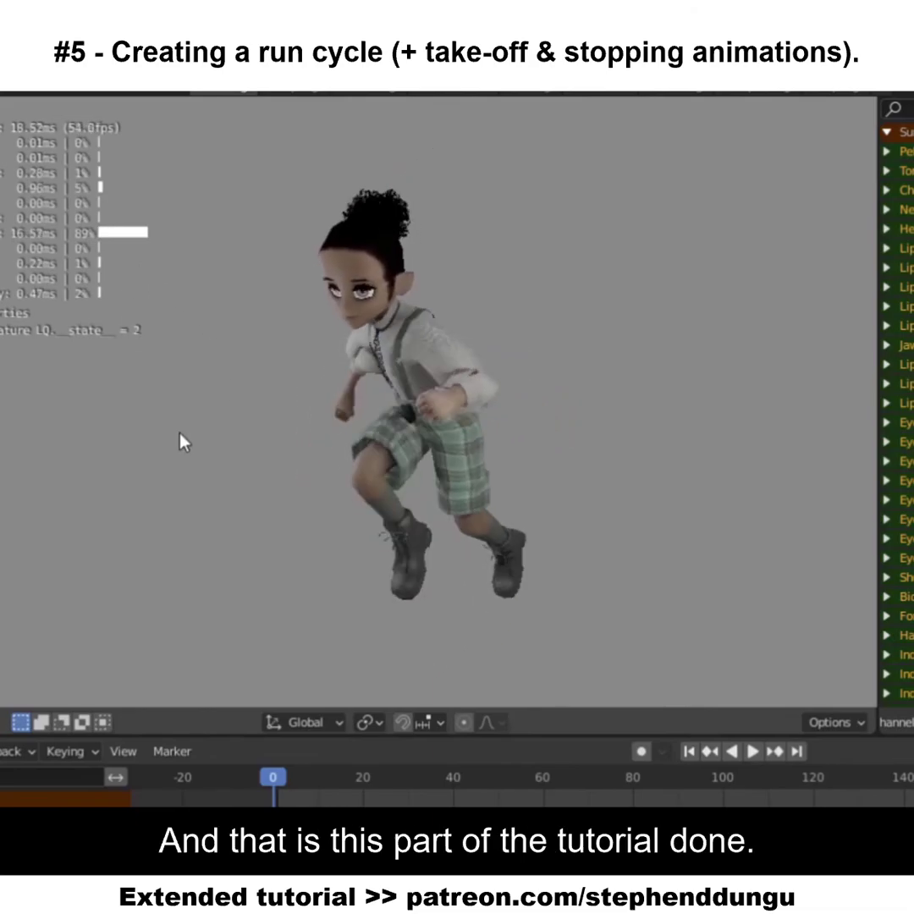